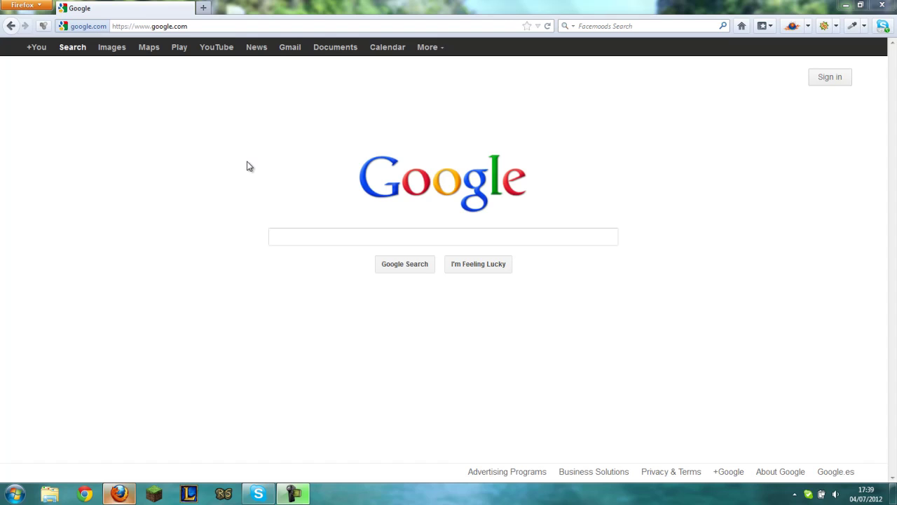
pyautogui.click(203, 8)
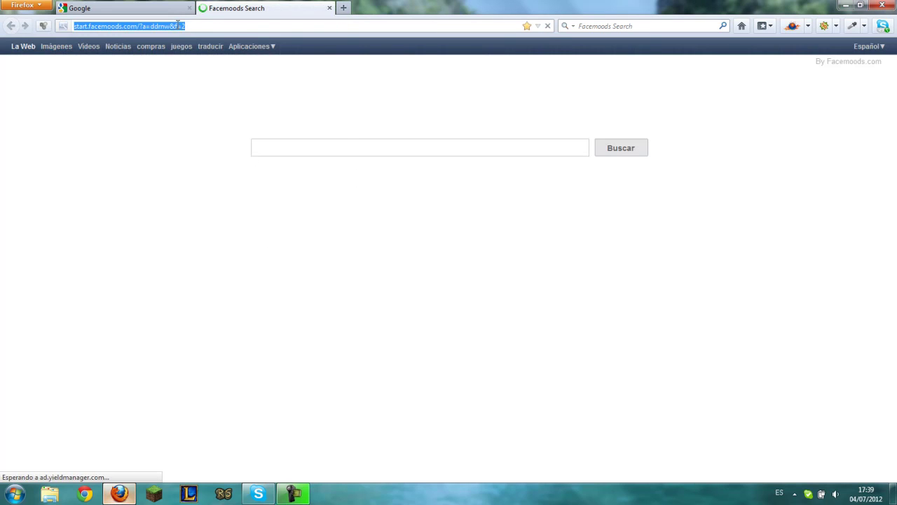
pyautogui.write('http://ww')
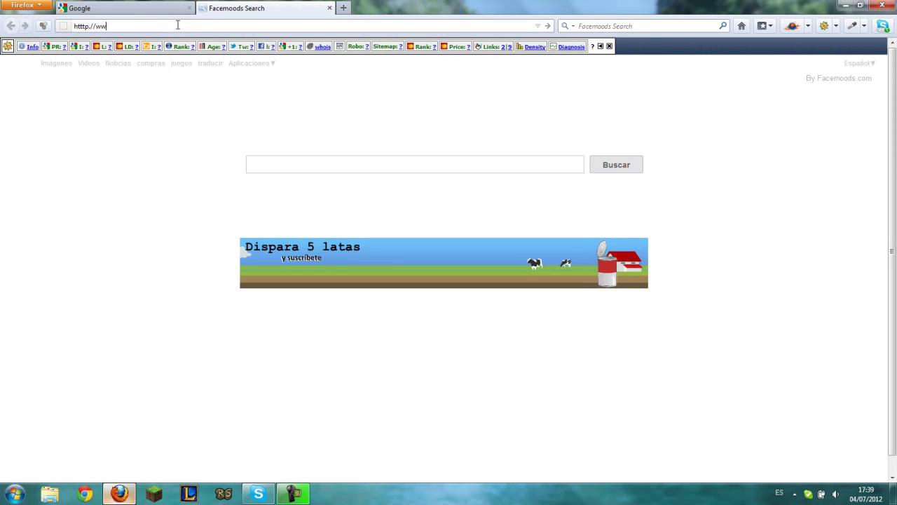
pyautogui.press('BackSpace')
pyautogui.press('BackSpace')
pyautogui.press('BackSpace')
pyautogui.write('://www.mine')
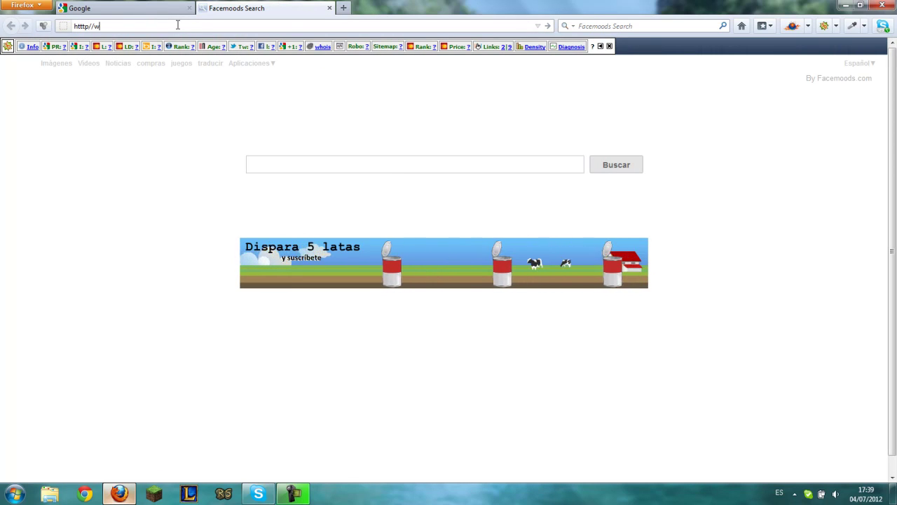
pyautogui.write('craft.net')
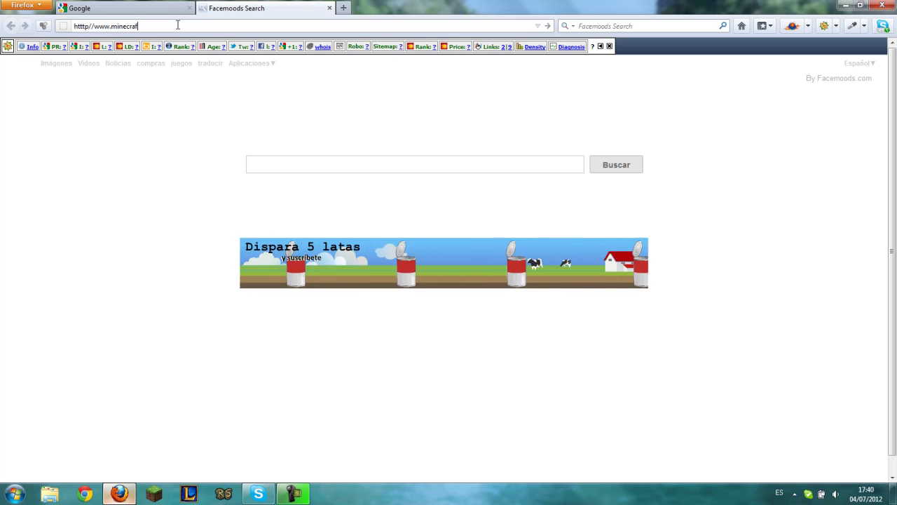
pyautogui.press('Return')
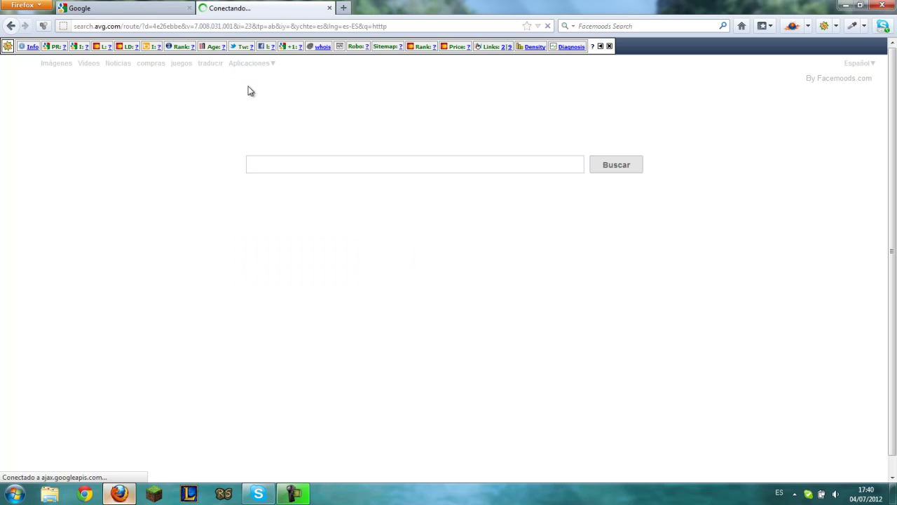
pyautogui.click(330, 8)
# - Load minecraft.net, visit its Download page, then return to the home page
pyautogui.click(168, 26)
pyautogui.write('minecraf')
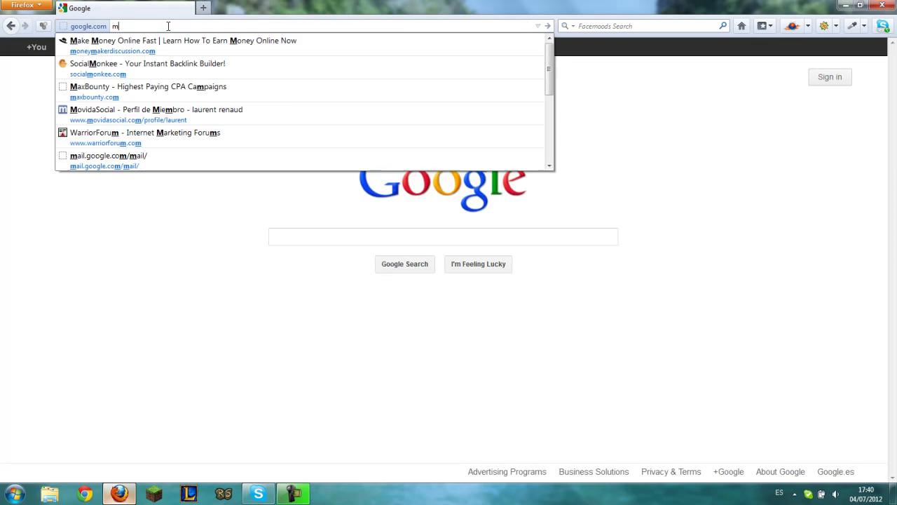
pyautogui.write('t.net')
pyautogui.press('Return')
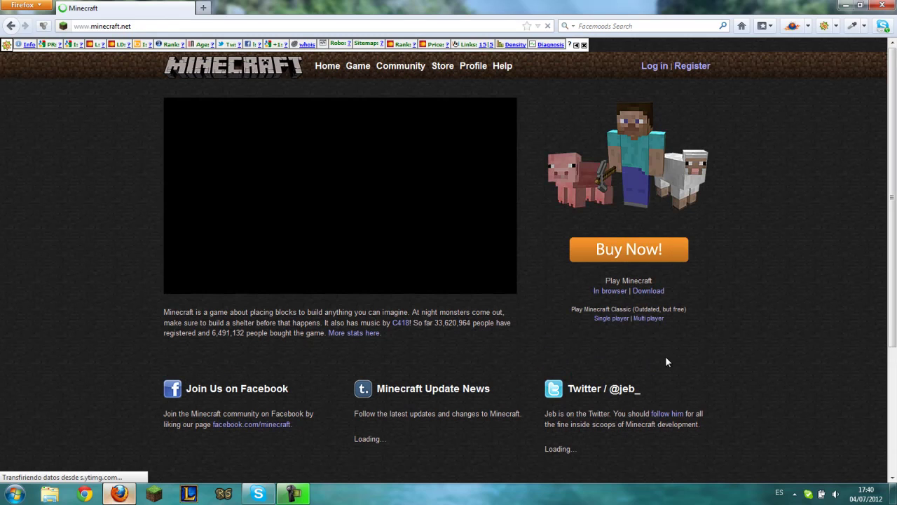
pyautogui.click(649, 291)
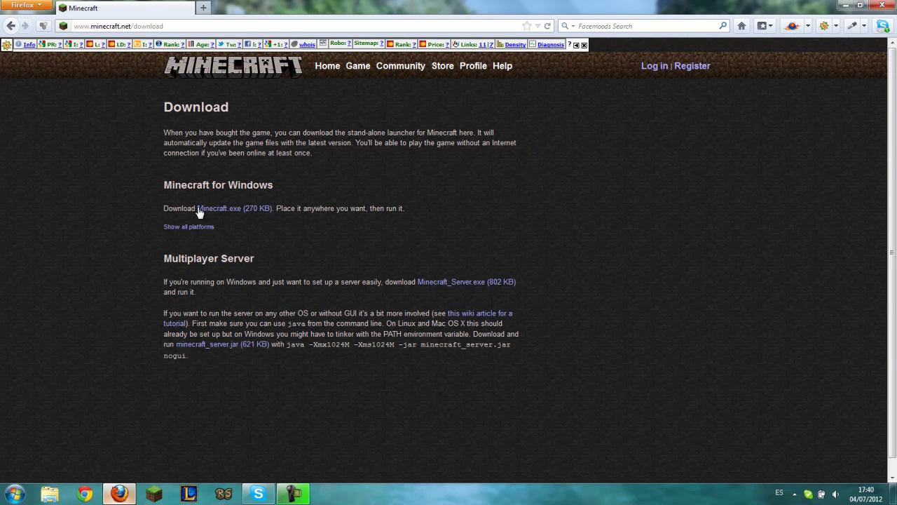
pyautogui.click(329, 67)
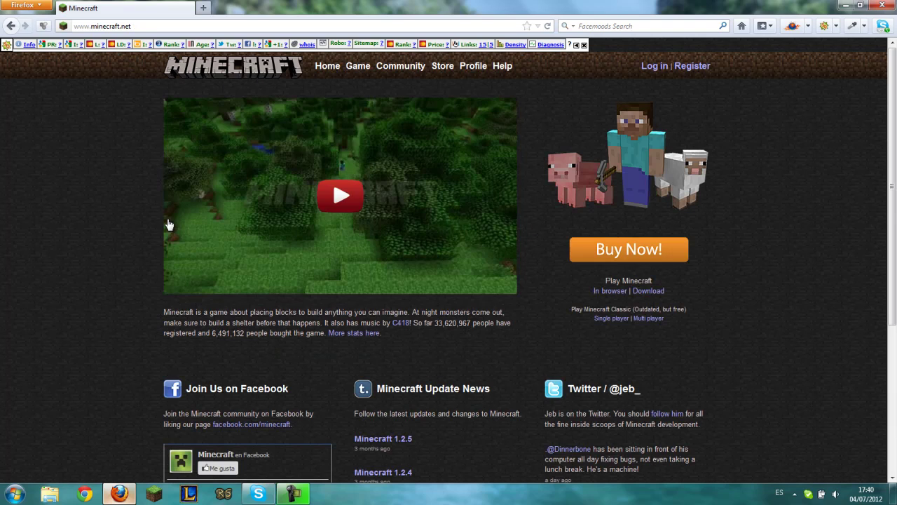
pyautogui.click(141, 27)
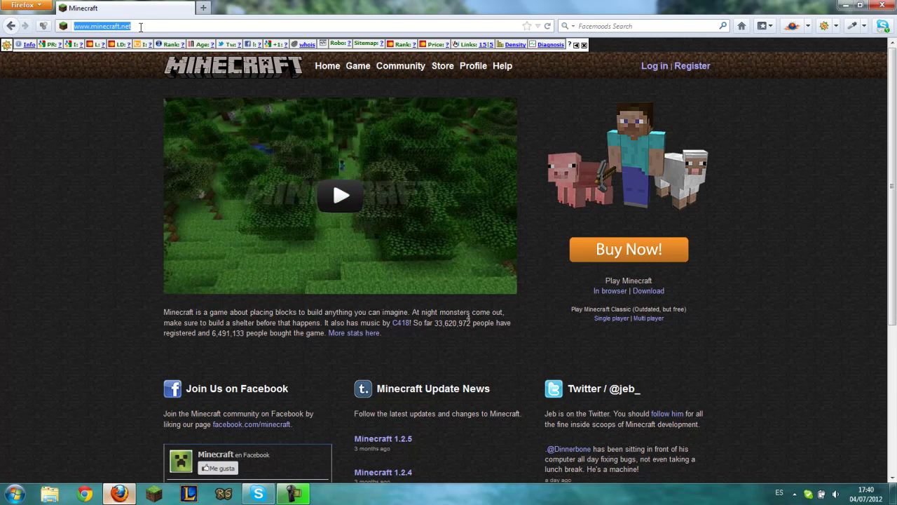
pyautogui.write('www')
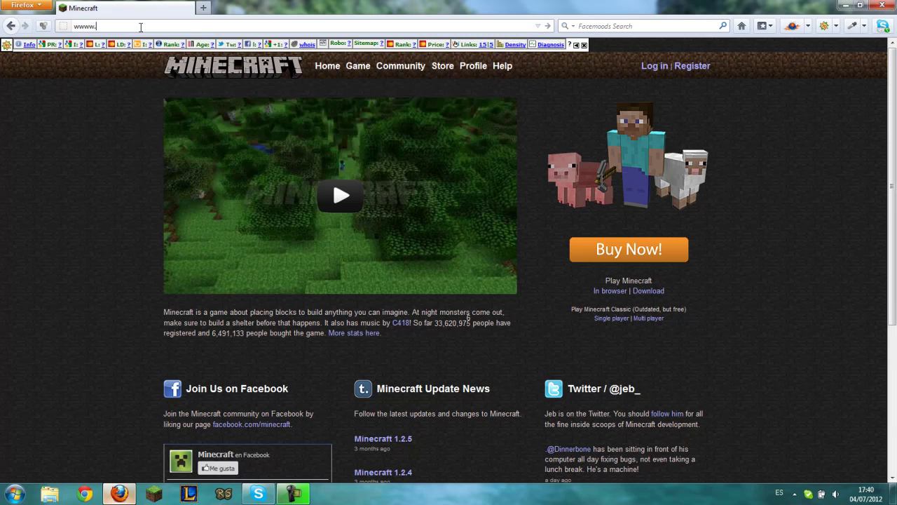
pyautogui.write('.minecraf')
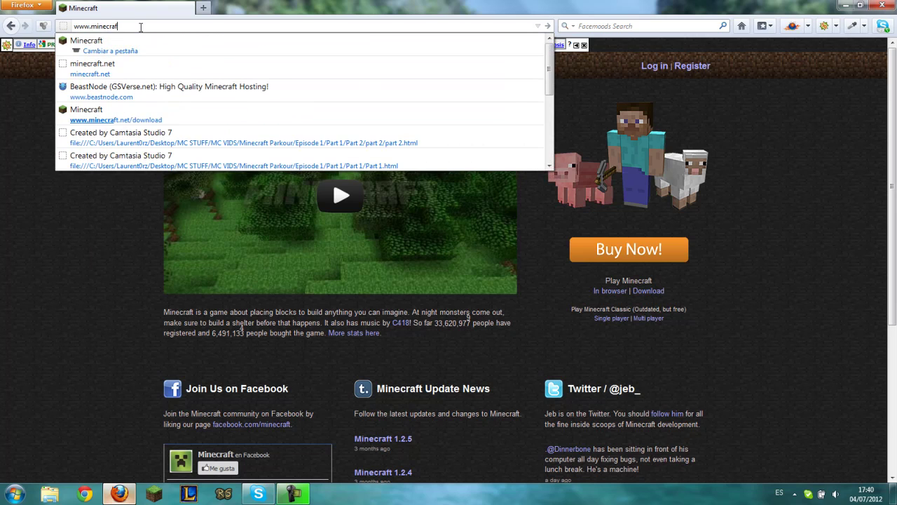
pyautogui.write('tforums.net')
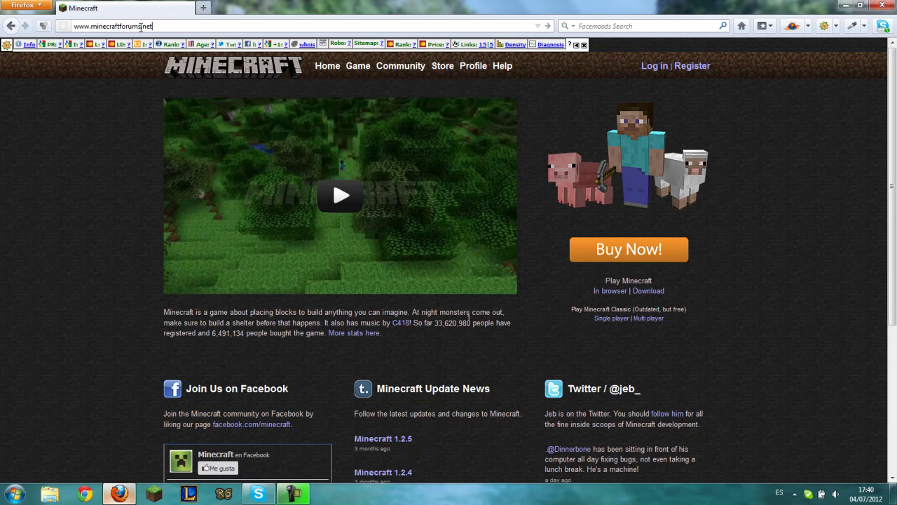
pyautogui.press('Return')
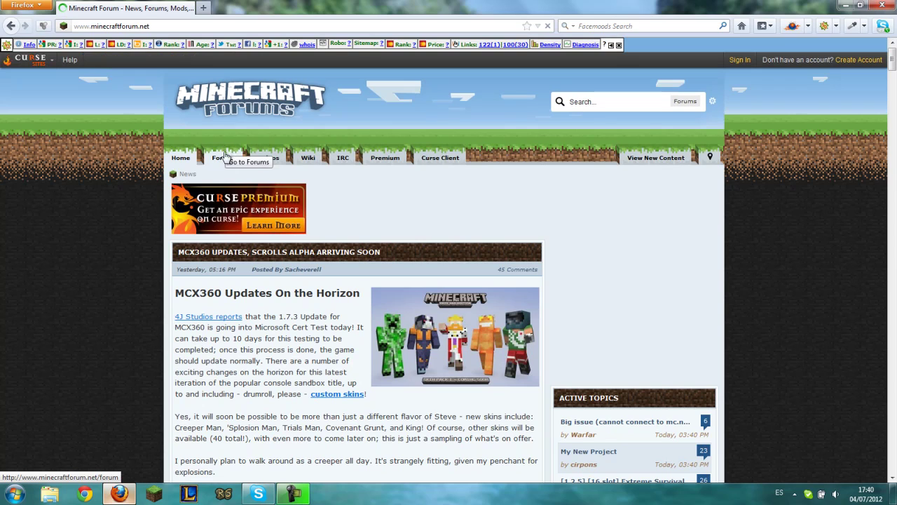
pyautogui.click(224, 160)
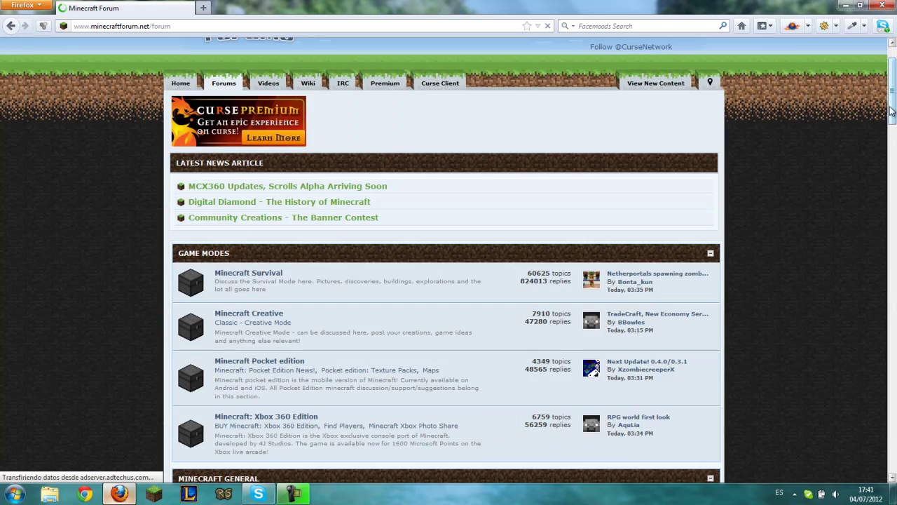
pyautogui.moveTo(890, 105); pyautogui.dragTo(881, 287)
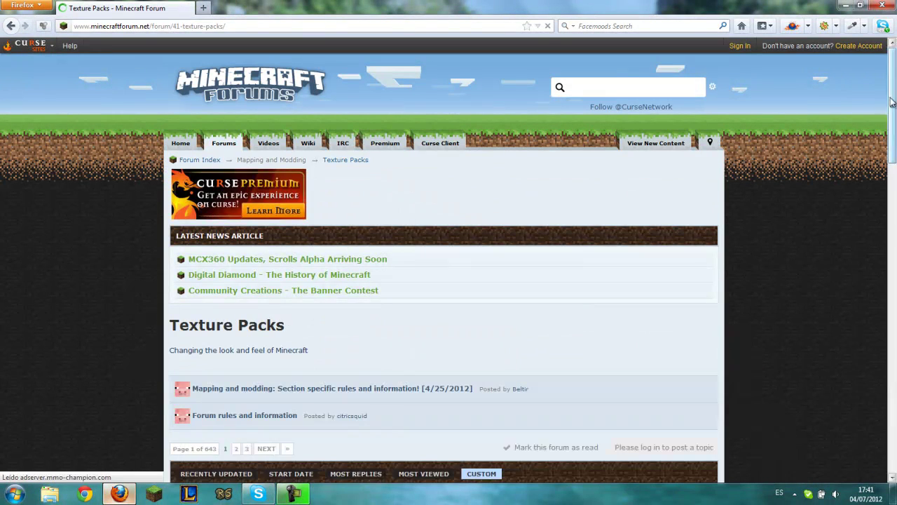
# - Scroll XSSheep's Sheep pack v2.1 thread to its Downloads and Mirrors lists of Version 2.1 links
pyautogui.moveTo(894, 93); pyautogui.dragTo(894, 227)
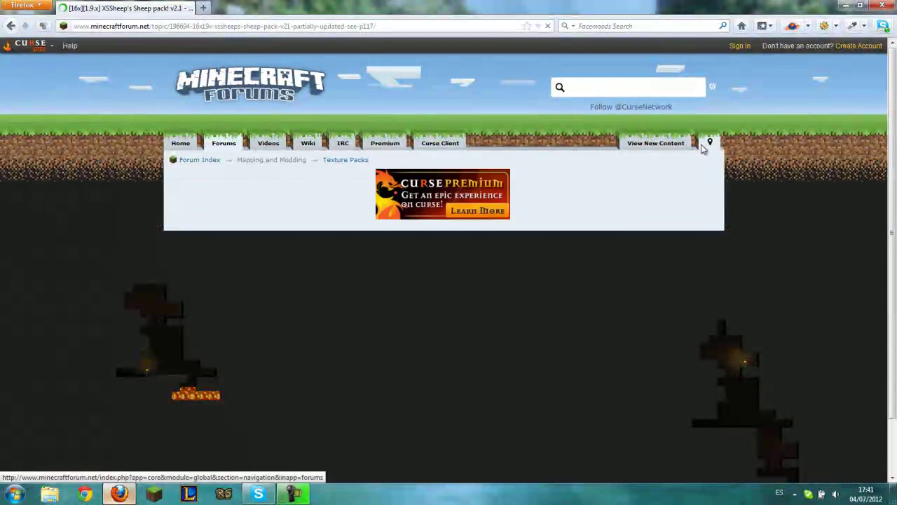
pyautogui.scroll(-10, 894, 140)
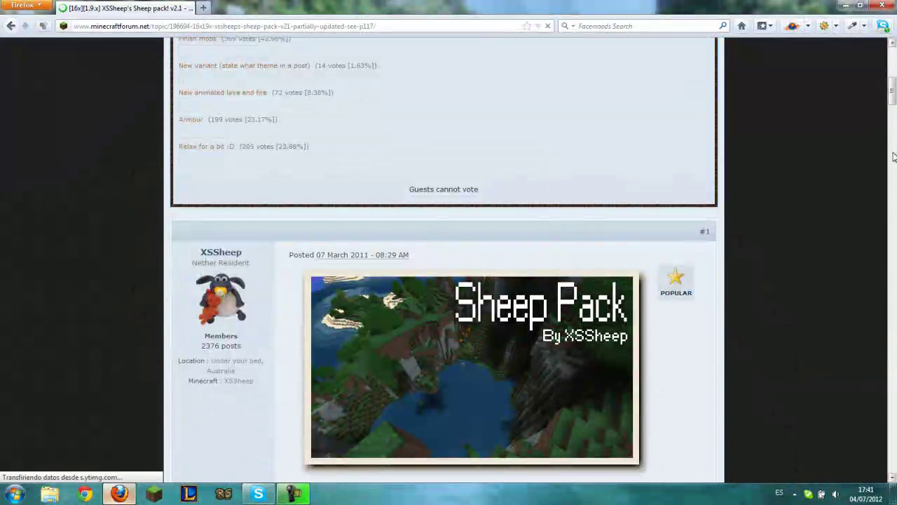
pyautogui.moveTo(893, 78)
pyautogui.mouseDown()
pyautogui.moveTo(892, 284)
pyautogui.moveTo(892, 91)
pyautogui.moveTo(893, 101)
pyautogui.mouseUp()
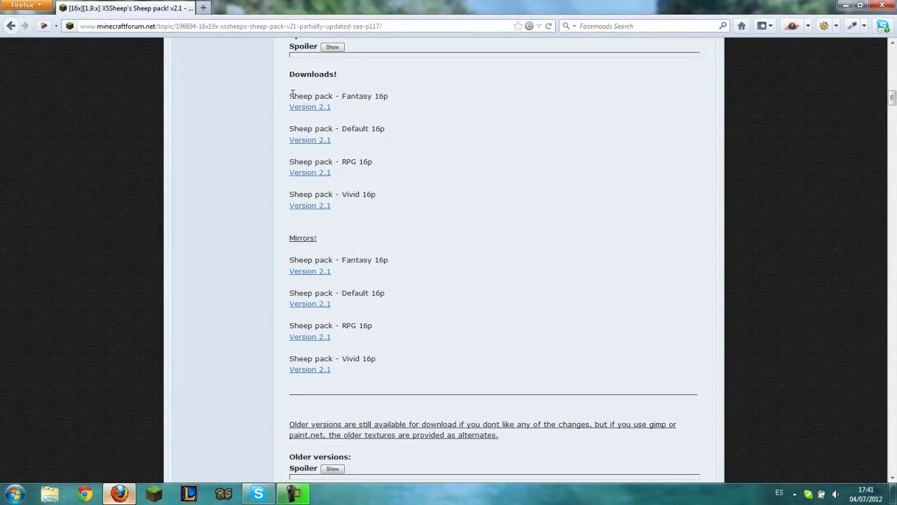
pyautogui.scroll(2, 330, 98)
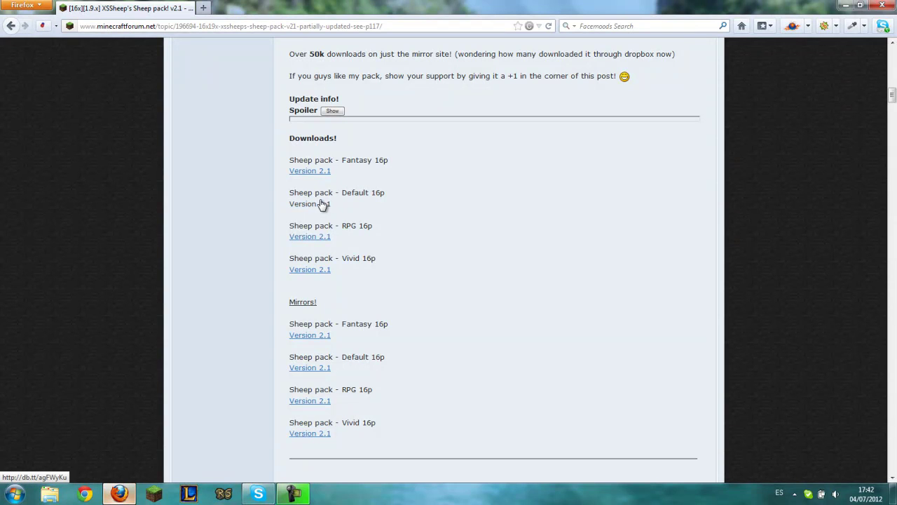
# - Save Sheep pack - Default 16p V2.1.zip to disk and move the Downloads window aside
pyautogui.click(321, 204)
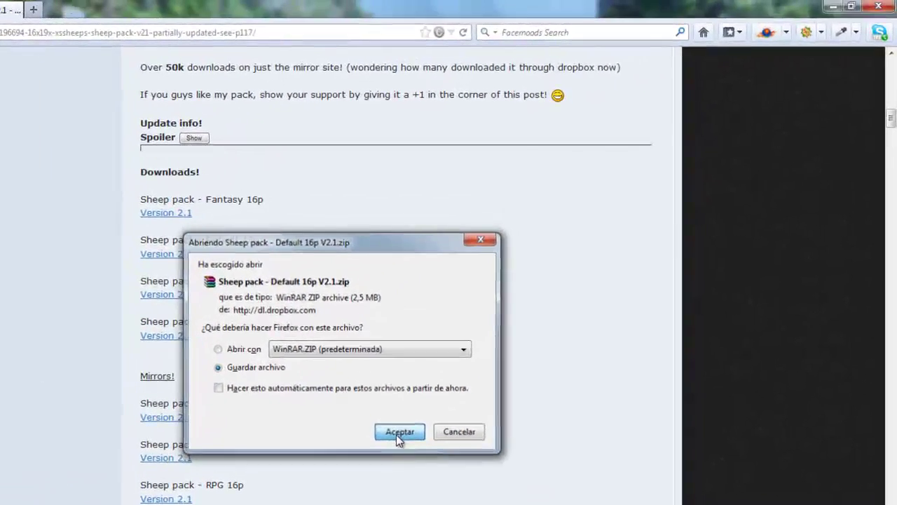
pyautogui.click(493, 348)
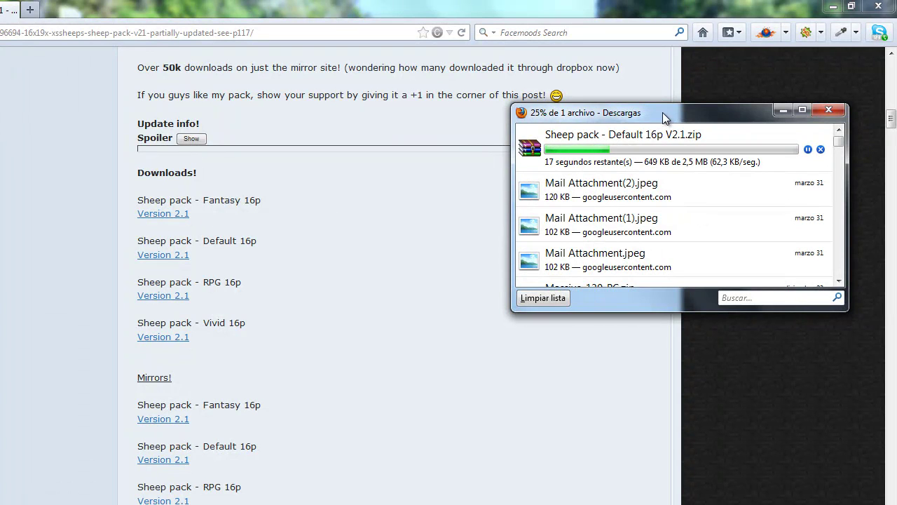
pyautogui.moveTo(664, 118)
pyautogui.mouseDown()
pyautogui.moveTo(421, 202)
pyautogui.moveTo(421, 177)
pyautogui.moveTo(463, 246)
pyautogui.moveTo(485, 246)
pyautogui.moveTo(507, 196)
pyautogui.moveTo(481, 188)
pyautogui.mouseUp()
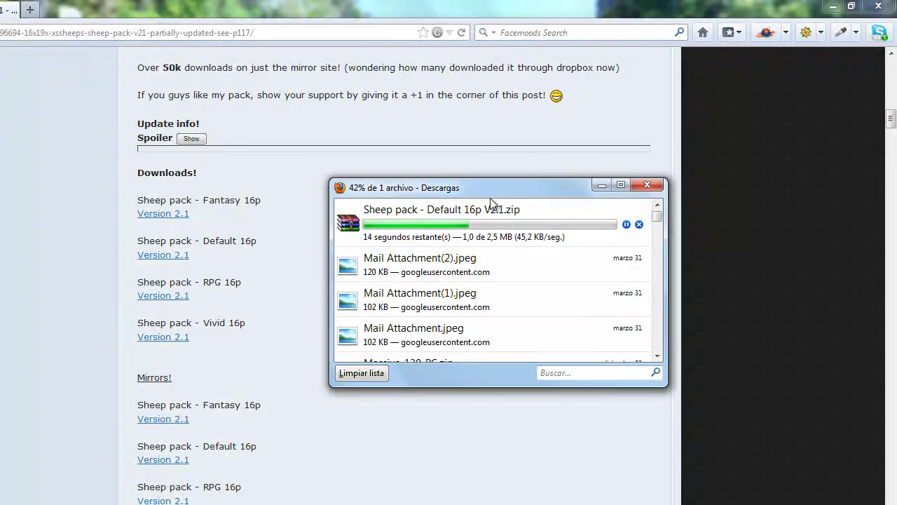
pyautogui.moveTo(493, 203)
pyautogui.mouseDown()
pyautogui.moveTo(607, 204)
pyautogui.moveTo(670, 178)
pyautogui.mouseUp()
# - Search the Start menu for %appdata%
pyautogui.click(19, 491)
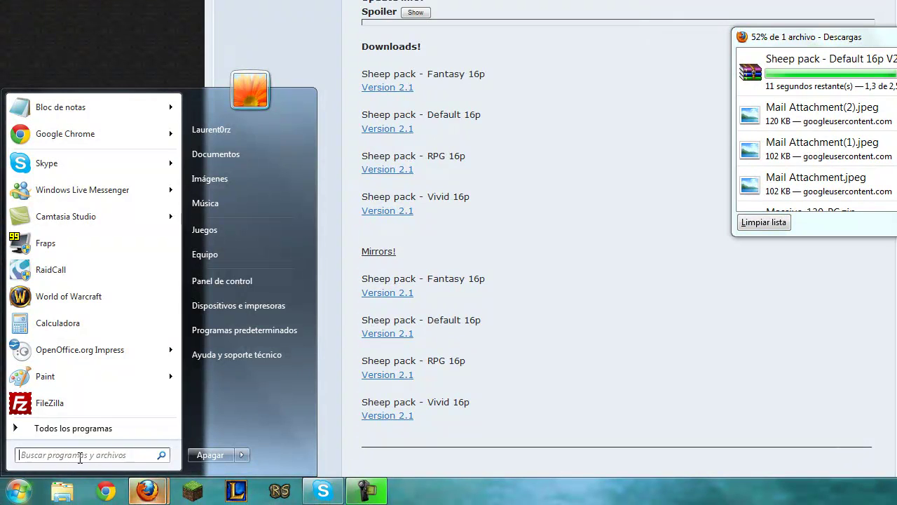
pyautogui.click(80, 457)
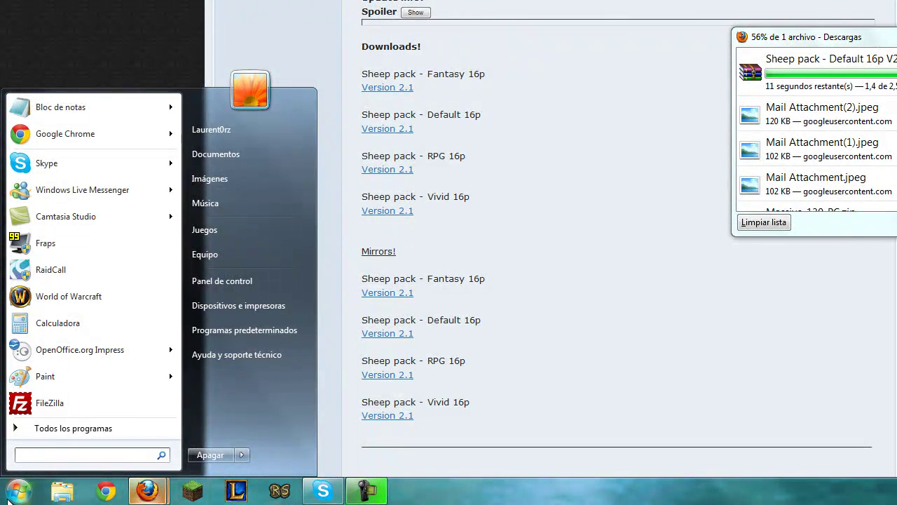
pyautogui.write('%')
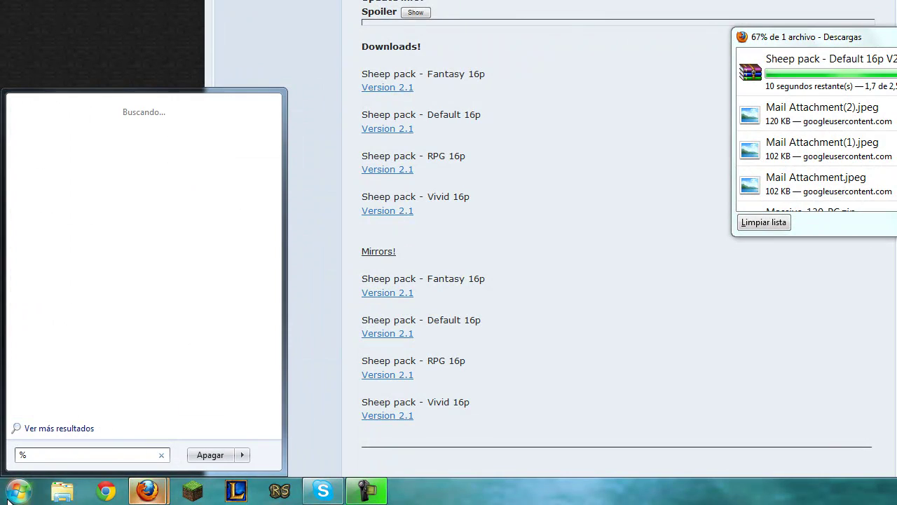
pyautogui.write('appdata%')
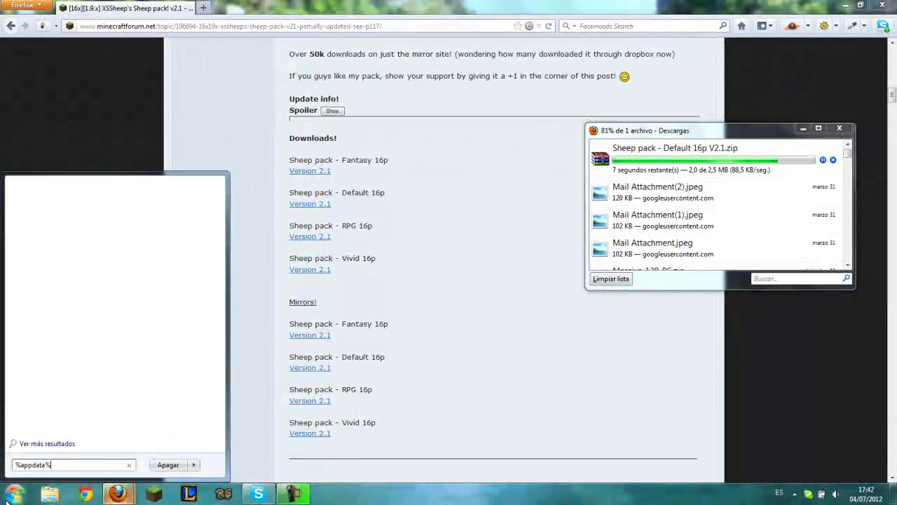
# - Open AppData Roaming, then .minecraft\texturepacks, reviewing its five existing zip packs
pyautogui.press('Return')
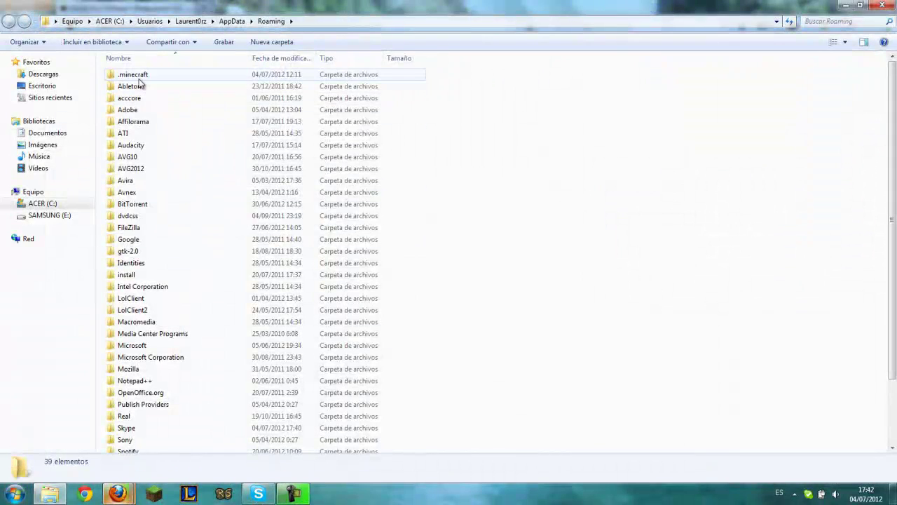
pyautogui.doubleClick(140, 79)
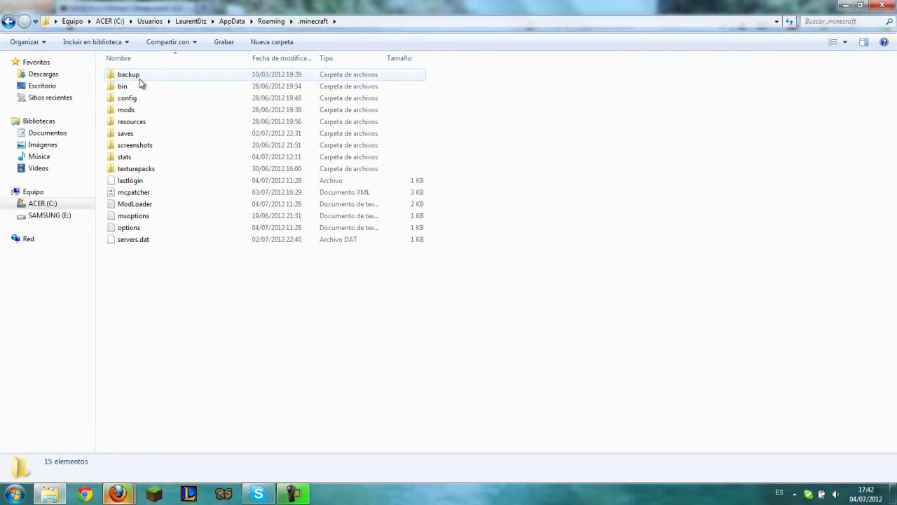
pyautogui.doubleClick(157, 169)
pyautogui.moveTo(150, 231); pyautogui.dragTo(160, 63)
pyautogui.click(140, 201)
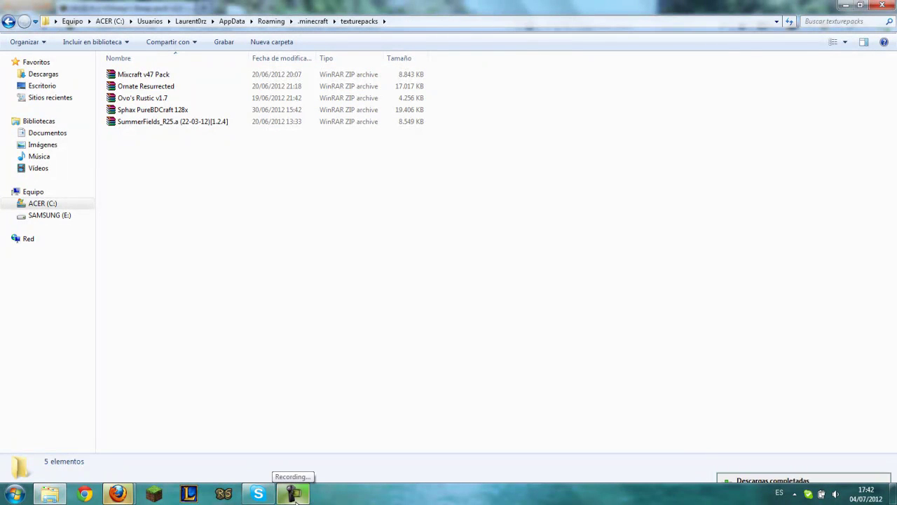
# - From Firefox's Downloads list, open the folder containing the Sheep pack zip
pyautogui.moveTo(121, 491)
pyautogui.click(196, 435)
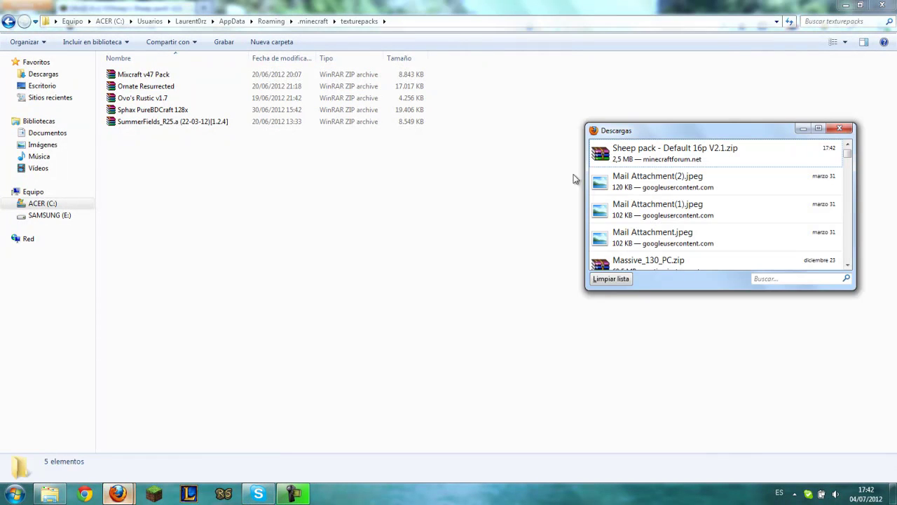
pyautogui.rightClick(669, 162)
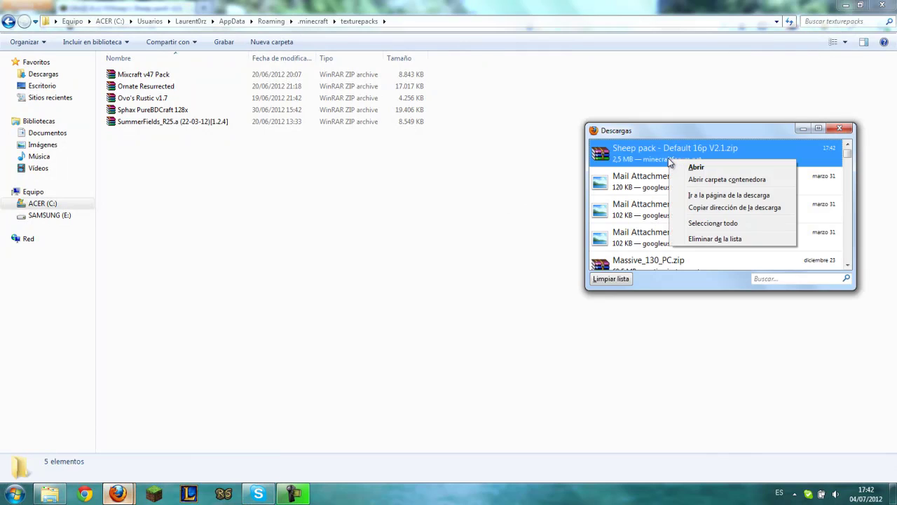
pyautogui.click(720, 180)
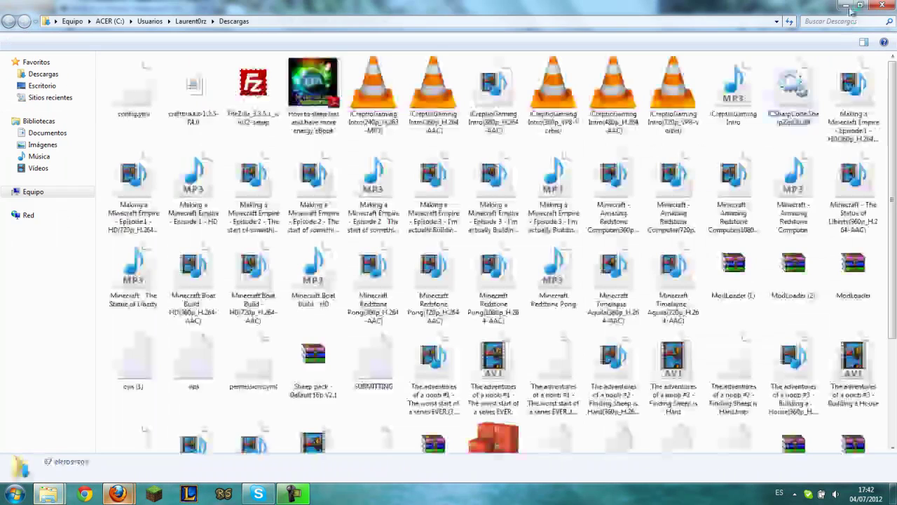
# - Resize the Downloads window beside texturepacks and drag the Sheep pack zip into texturepacks
pyautogui.click(860, 6)
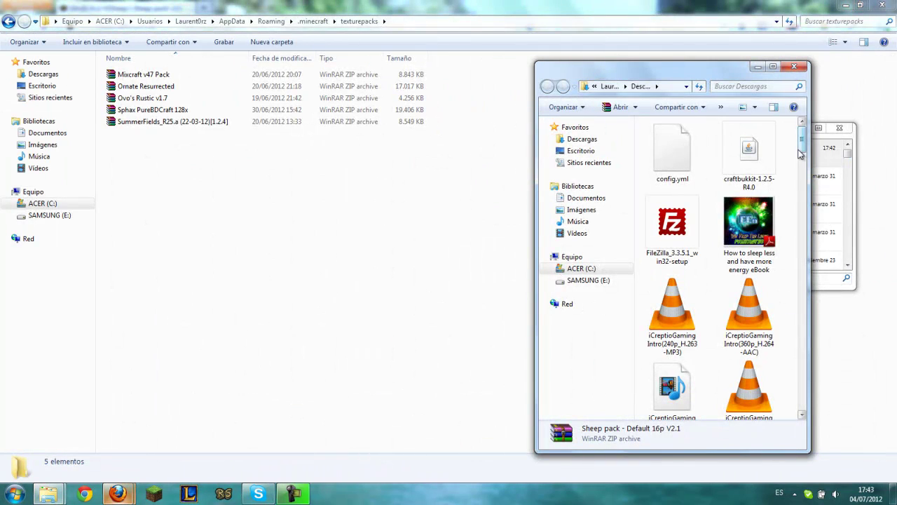
pyautogui.moveTo(803, 146)
pyautogui.mouseDown()
pyautogui.moveTo(804, 335)
pyautogui.moveTo(797, 305)
pyautogui.mouseUp()
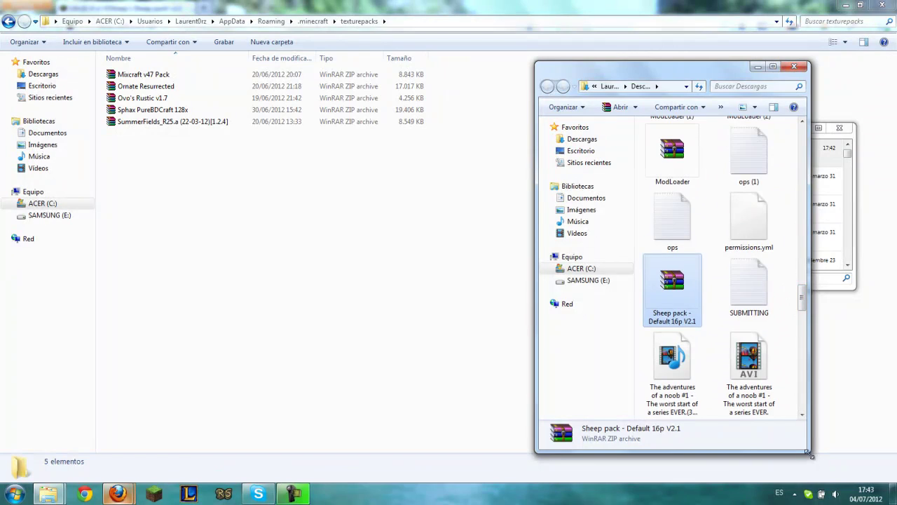
pyautogui.moveTo(811, 455)
pyautogui.mouseDown()
pyautogui.moveTo(788, 387)
pyautogui.moveTo(711, 270)
pyautogui.moveTo(706, 198)
pyautogui.mouseUp()
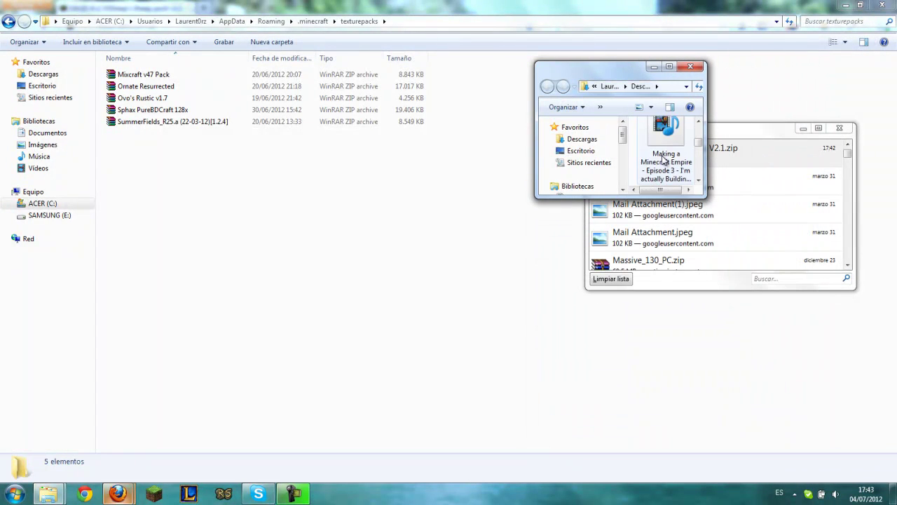
pyautogui.scroll(1, 668, 163)
pyautogui.scroll(-3, 668, 163)
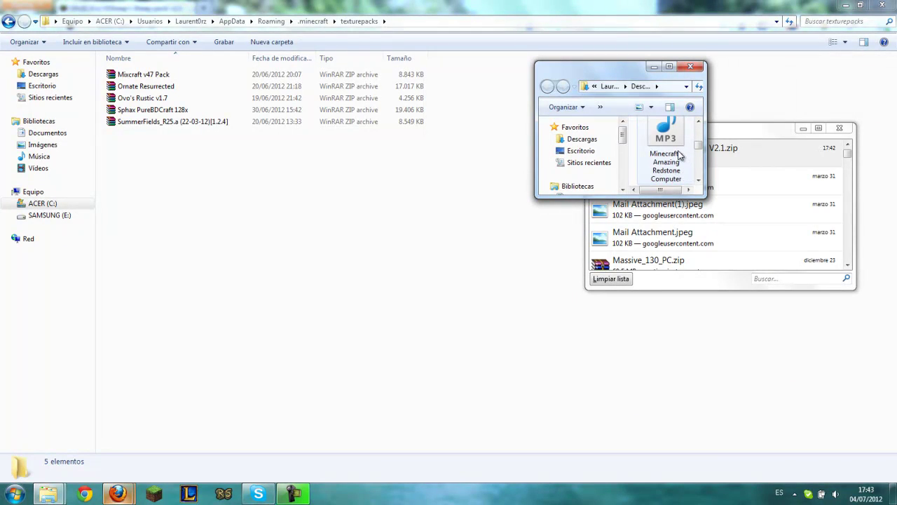
pyautogui.moveTo(703, 196); pyautogui.dragTo(858, 417)
pyautogui.scroll(5, 813, 347)
pyautogui.scroll(10, 799, 339)
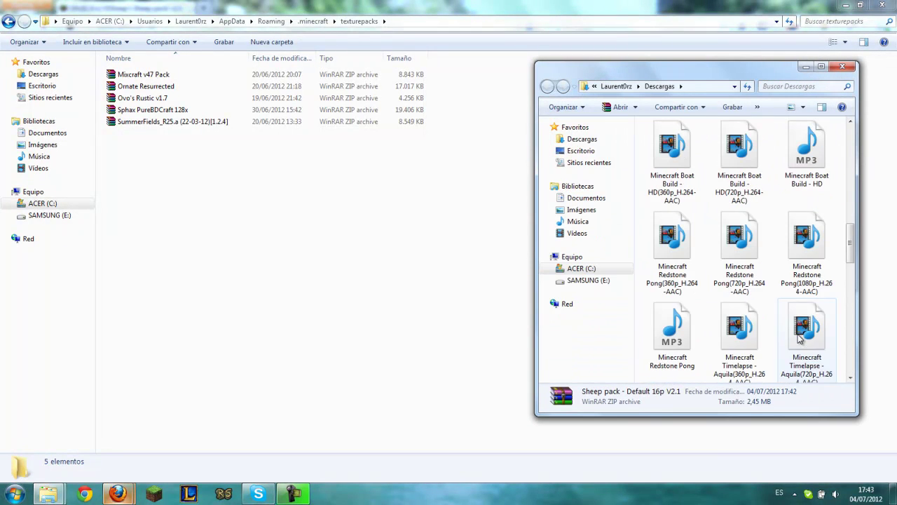
pyautogui.scroll(-10, 799, 339)
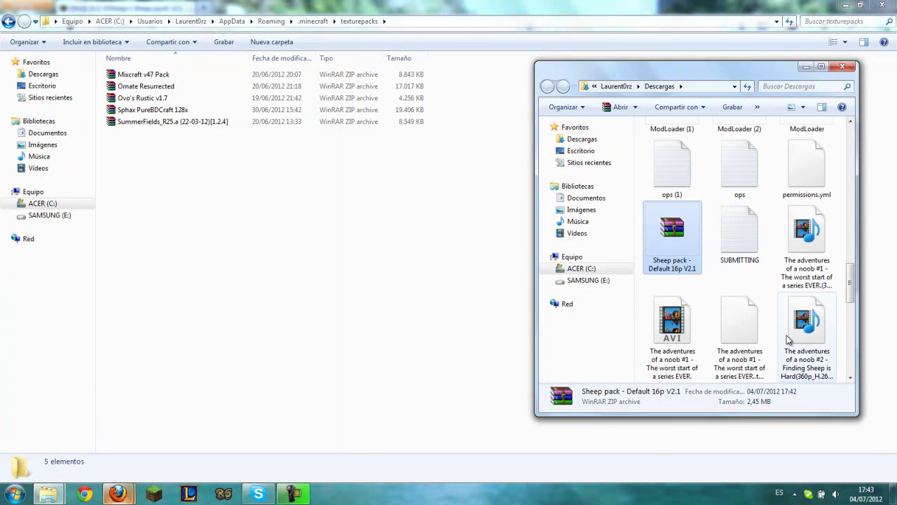
pyautogui.moveTo(671, 258)
pyautogui.mouseDown()
pyautogui.moveTo(659, 245)
pyautogui.moveTo(274, 213)
pyautogui.moveTo(209, 195)
pyautogui.mouseUp()
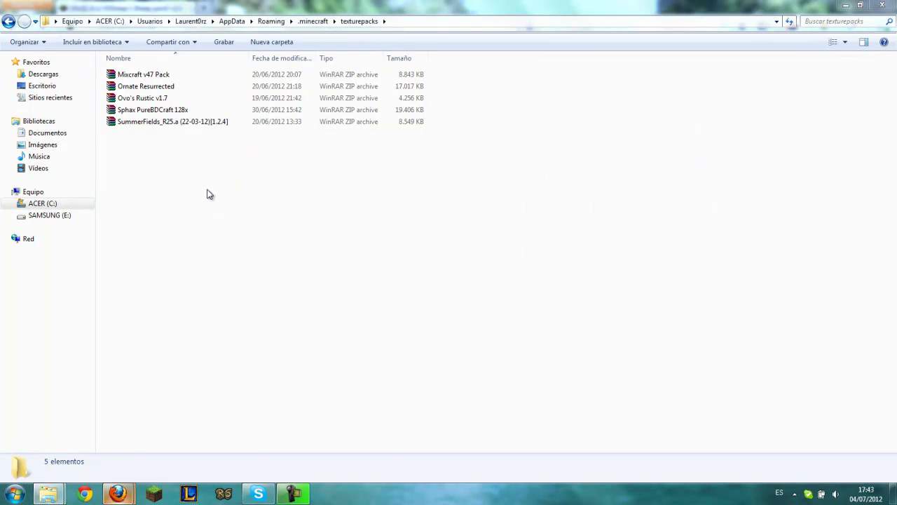
# - Deselect the copied file and launch Minecraft, allowing the unverified program to run
pyautogui.click(177, 189)
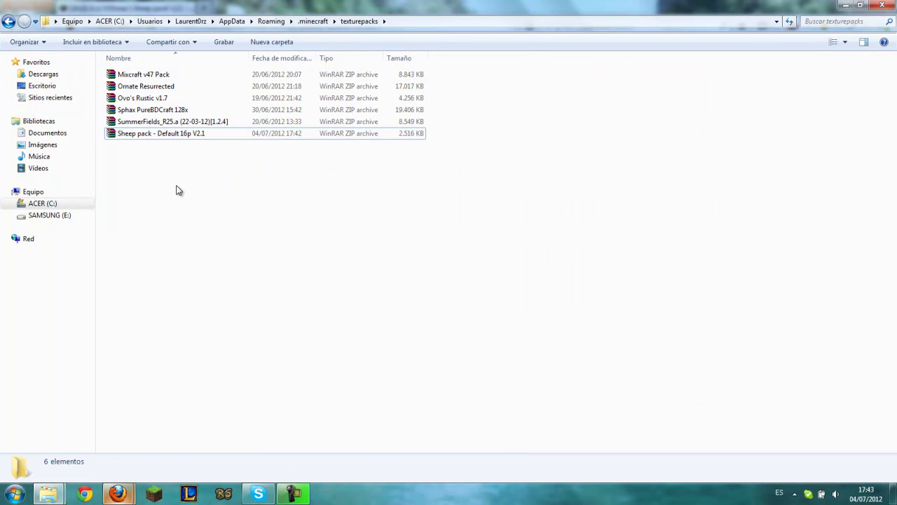
pyautogui.click(153, 493)
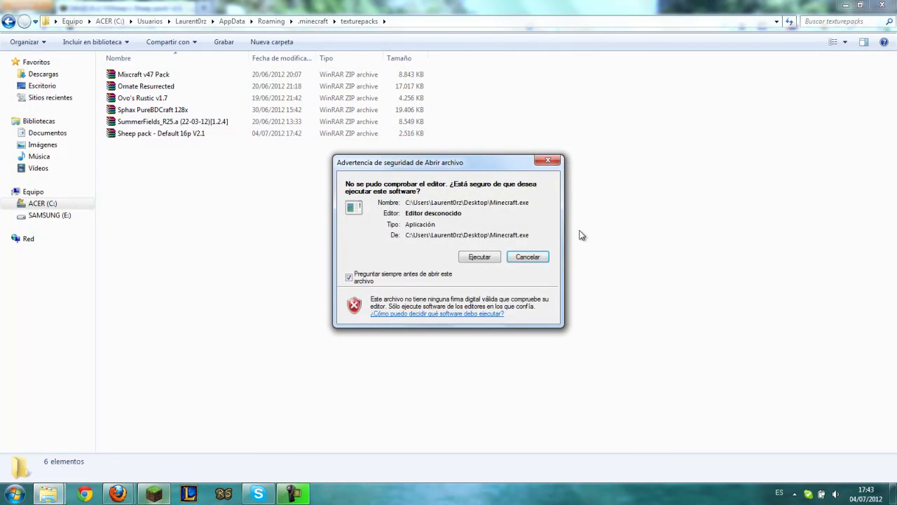
pyautogui.click(489, 261)
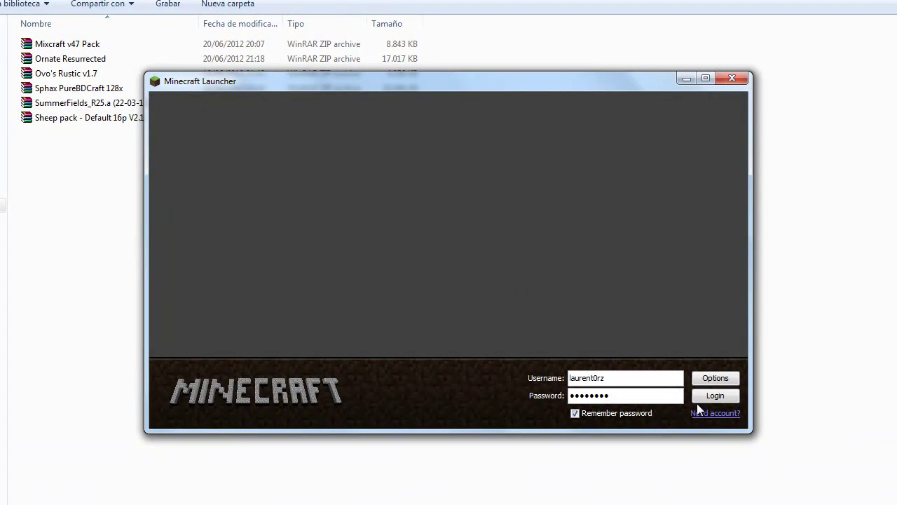
# - Log in and select Sheep pack - Default 16p V2.1 under Texture Packs, then return to the main menu
pyautogui.click(711, 397)
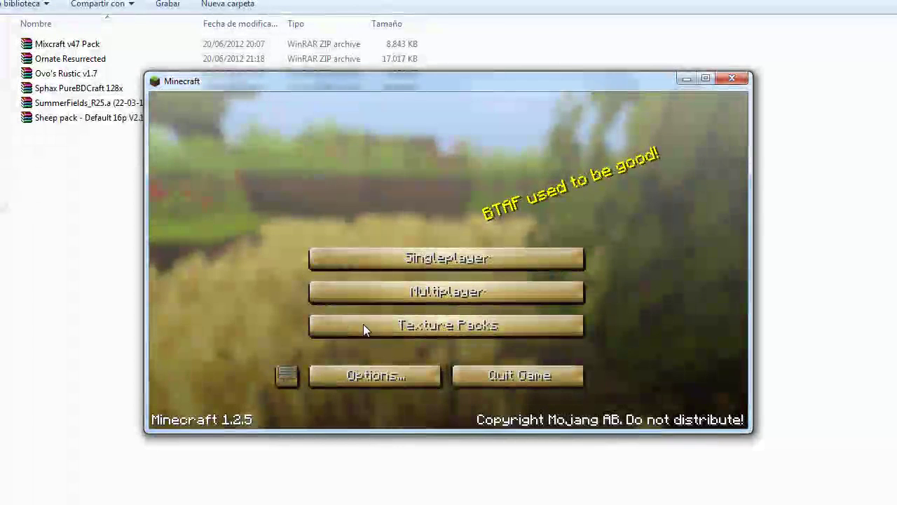
pyautogui.click(363, 324)
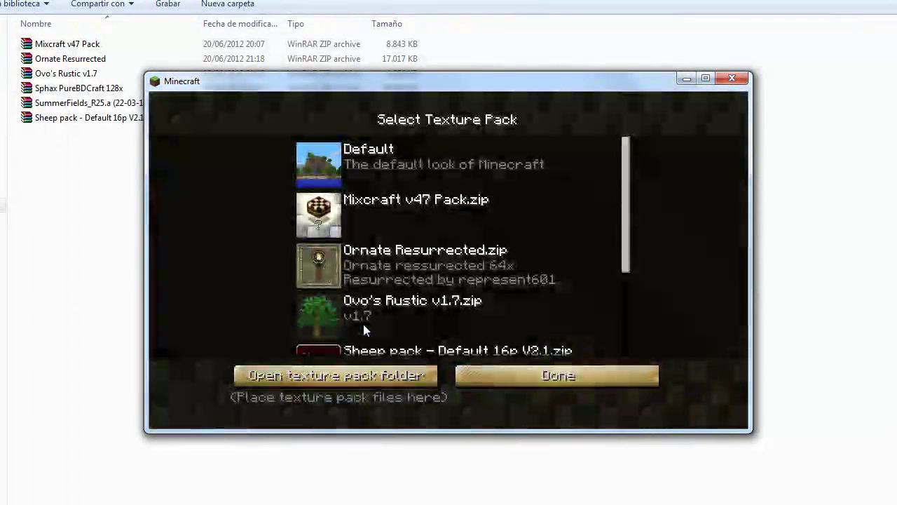
pyautogui.scroll(-5, 622, 267)
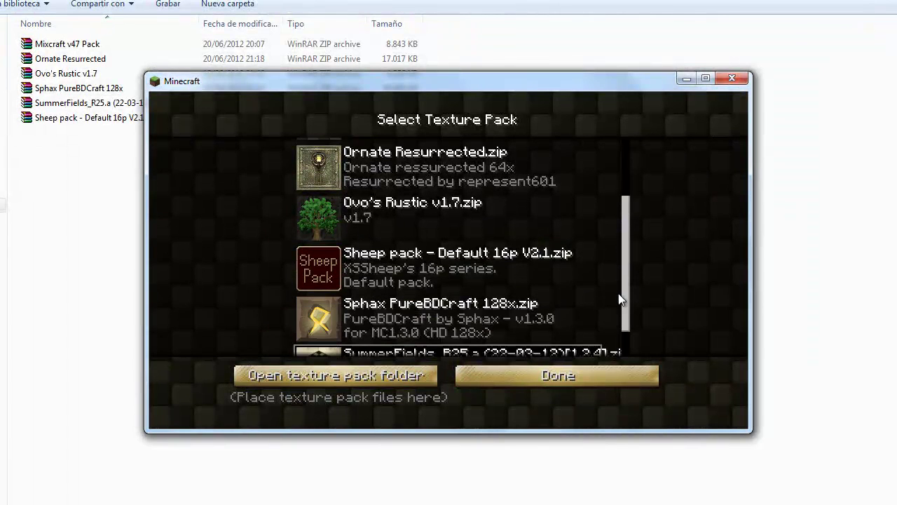
pyautogui.click(438, 265)
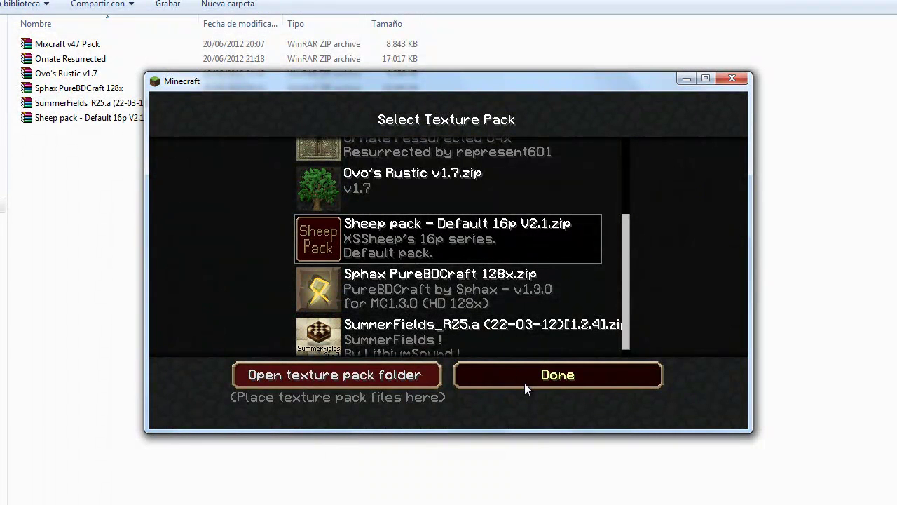
pyautogui.click(525, 383)
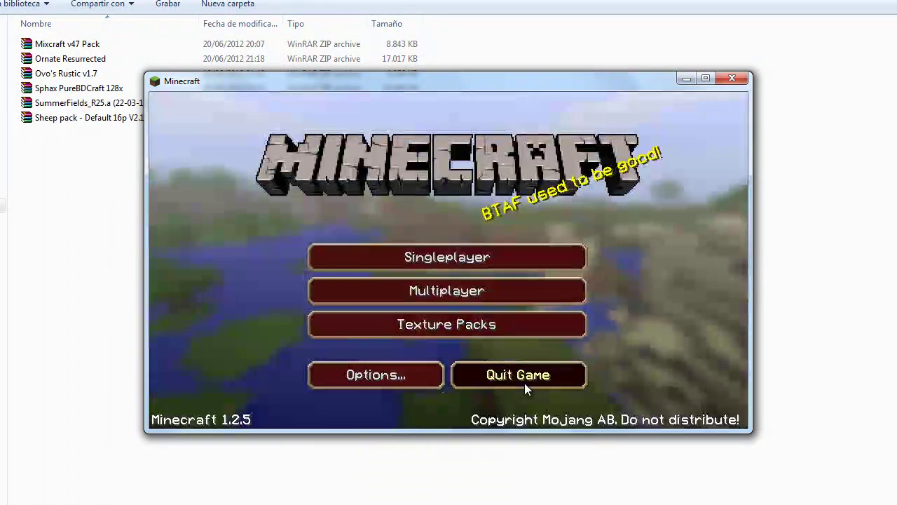
# - Play the STEVE singleplayer world and fly around the knight statue
pyautogui.click(463, 259)
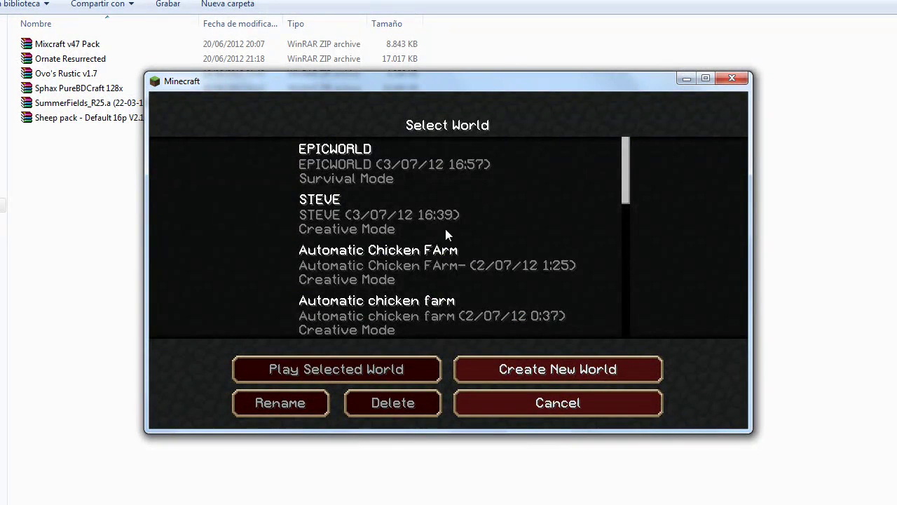
pyautogui.click(344, 225)
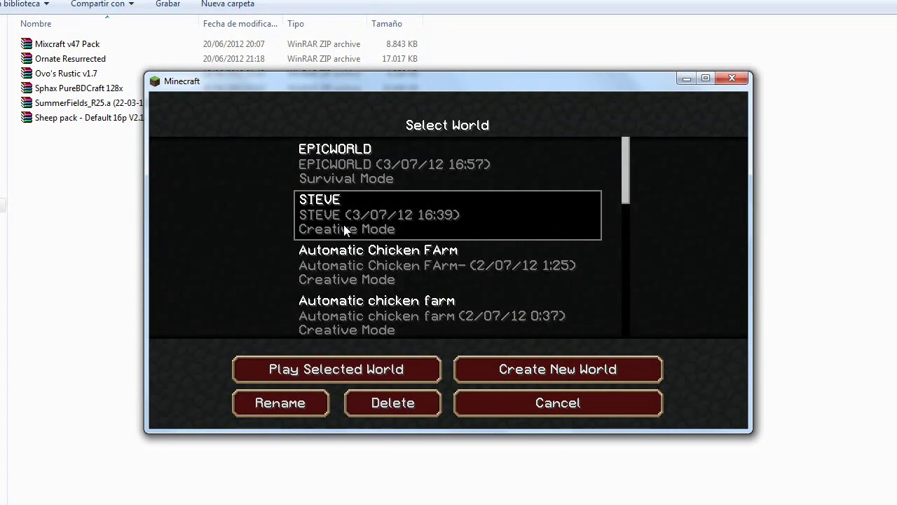
pyautogui.click(324, 369)
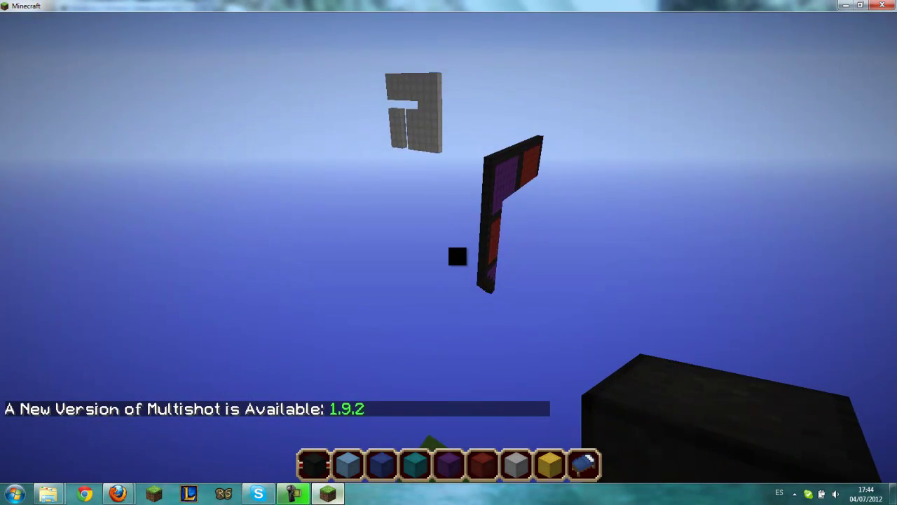
pyautogui.press('w')
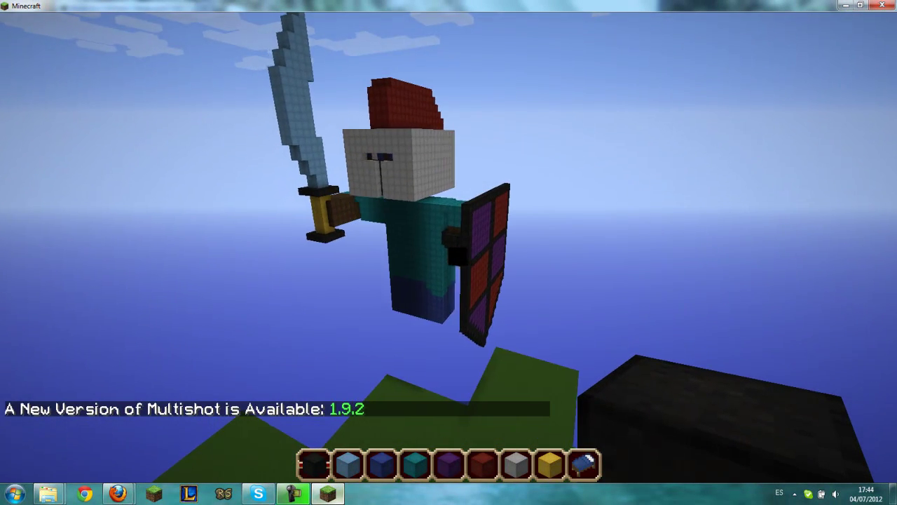